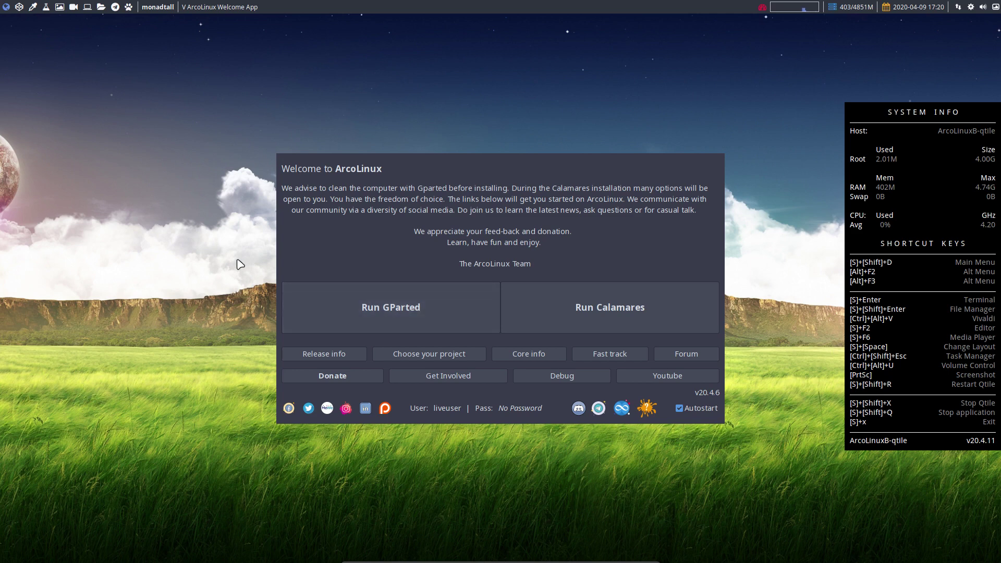
Open and dismiss dmenu, then launch GParted from the ArcoLinux Welcome App
key("super+shift+d")
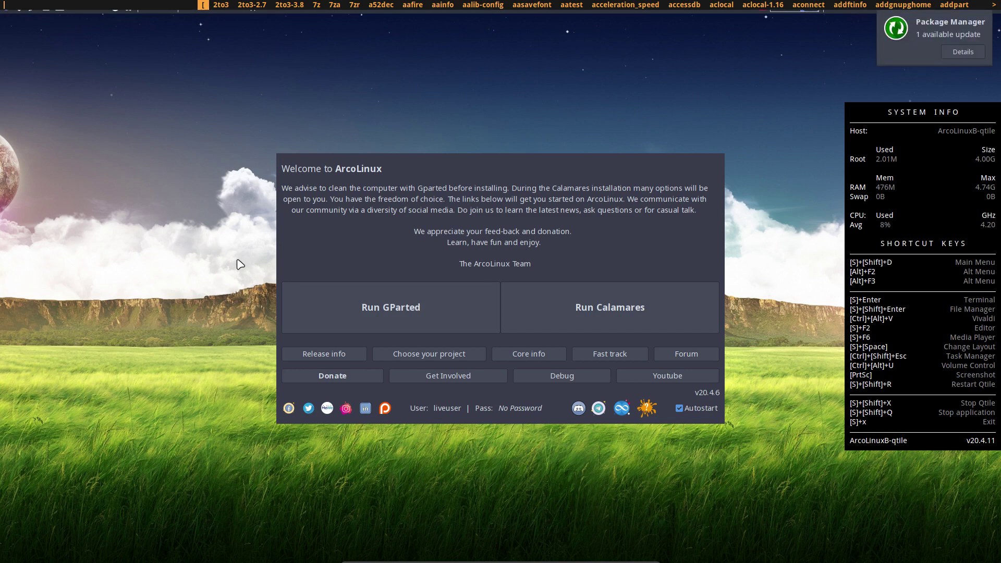
key("Escape")
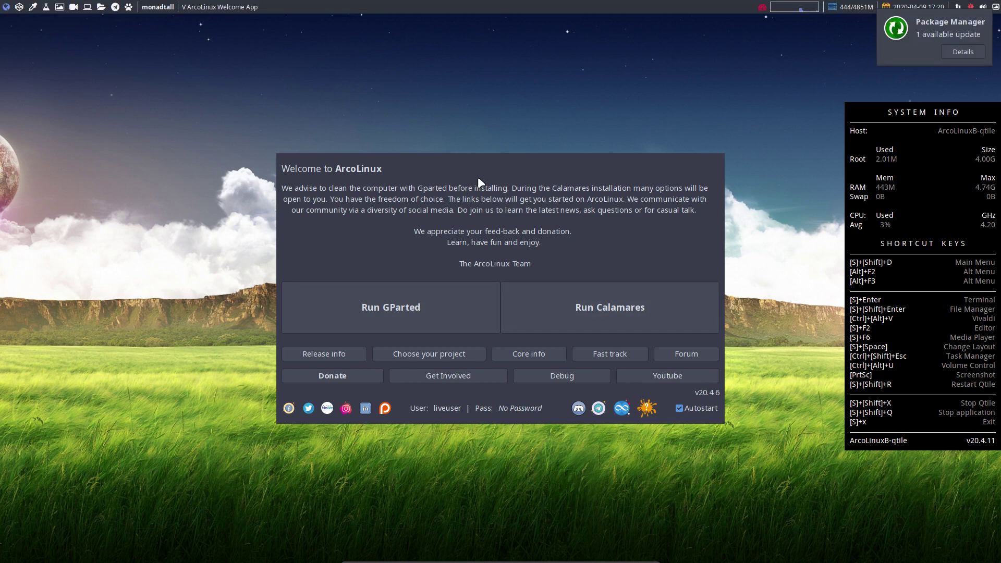
left_click(406, 305)
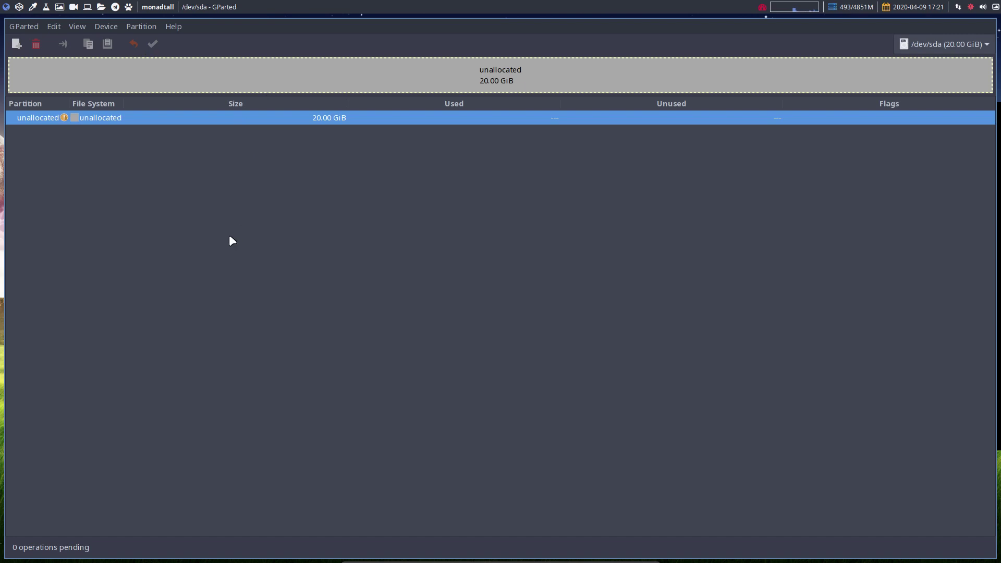
Confirm /dev/sda shows 20.00 GiB unallocated, then close GParted without changes
left_click(21, 25)
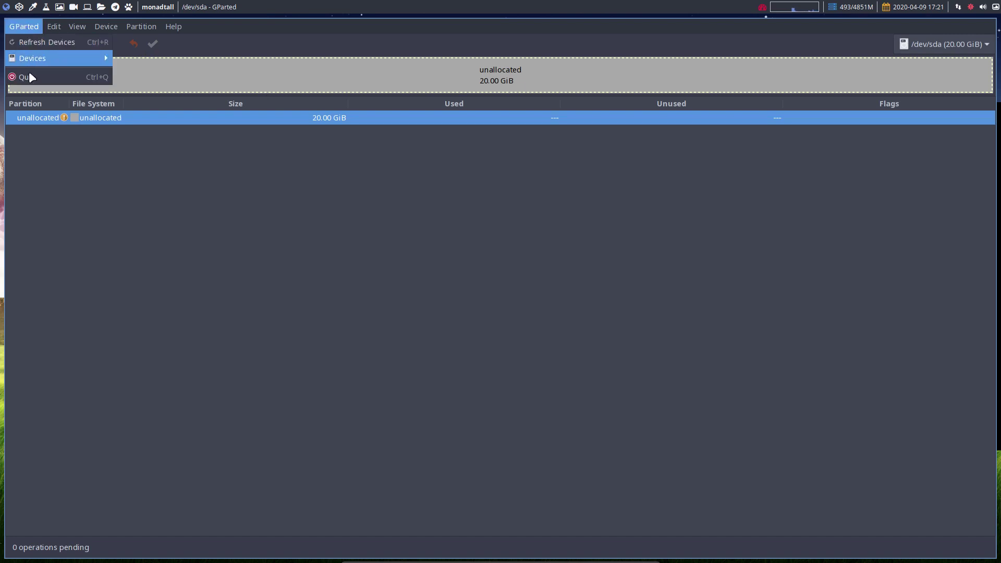
left_click(135, 286)
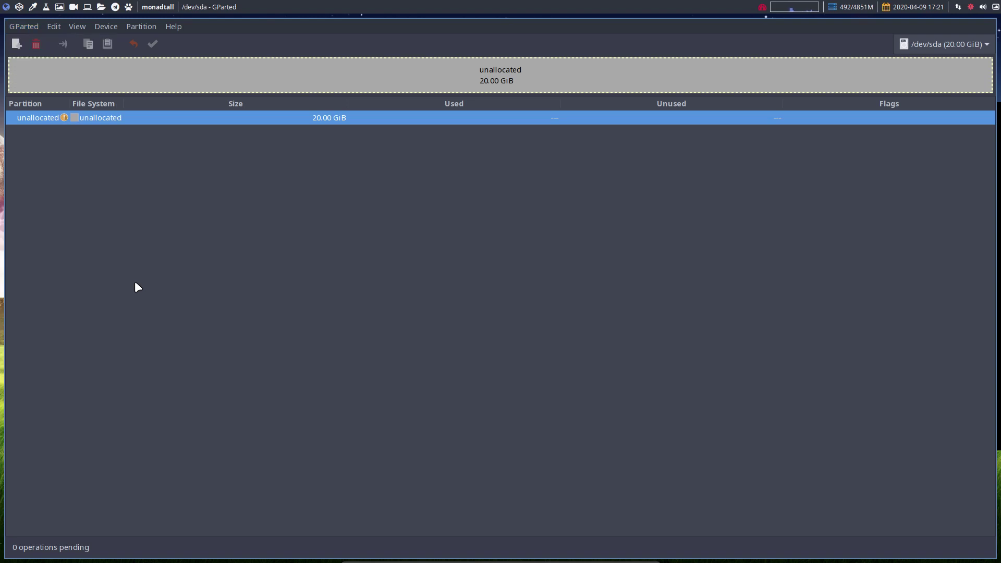
type("a")
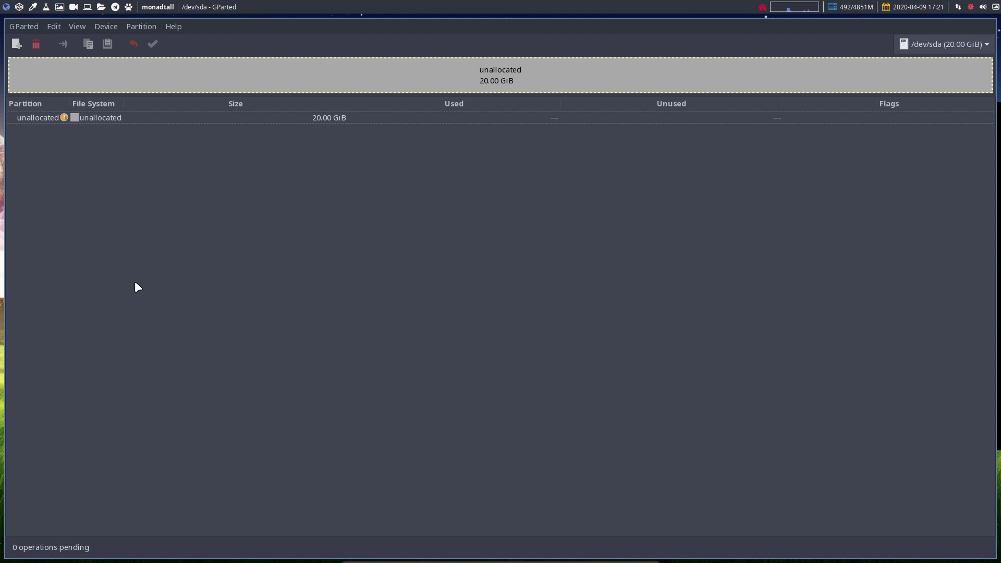
key("super+shift+q")
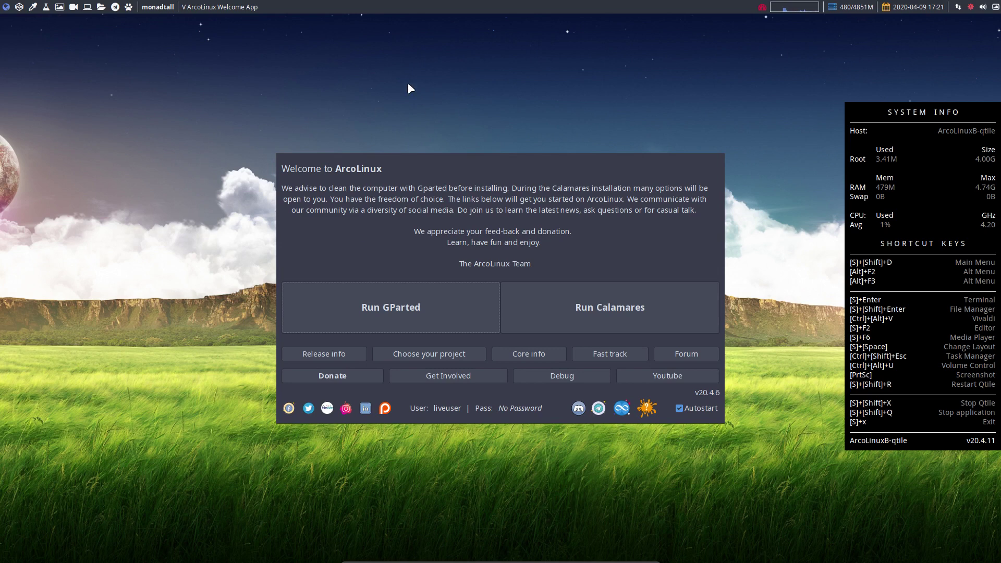
Launch Calamares to open the ArcoLinuxB-qtile Installer Welcome page
left_click(583, 323)
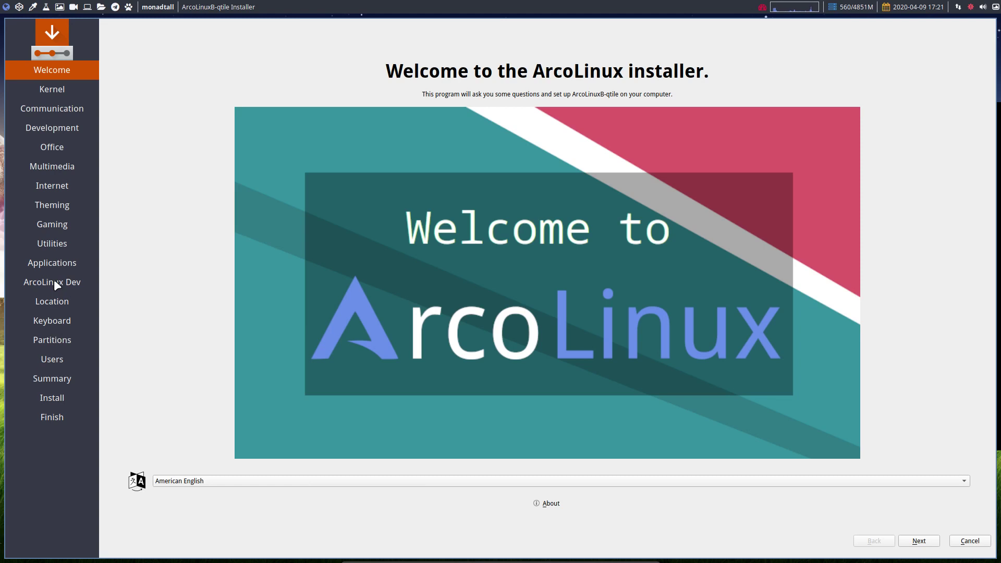
Leave American English as the installer language and continue to the Kernel page
left_click(206, 480)
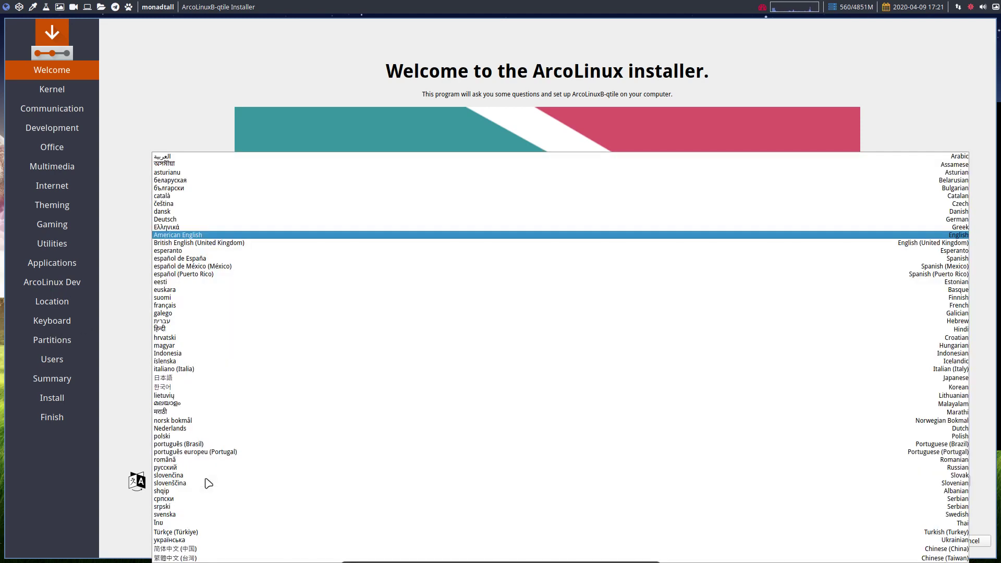
left_click(134, 440)
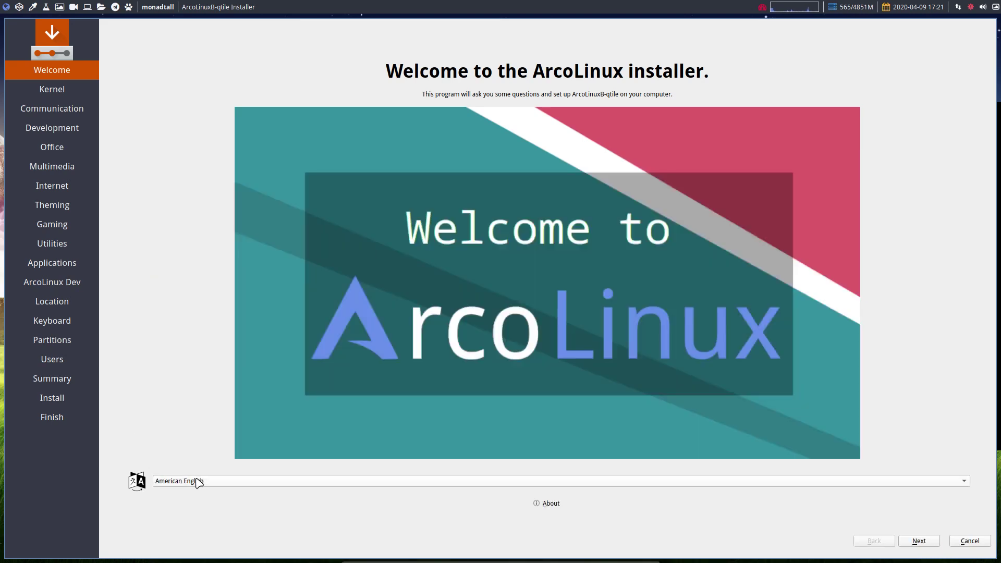
left_click(198, 482)
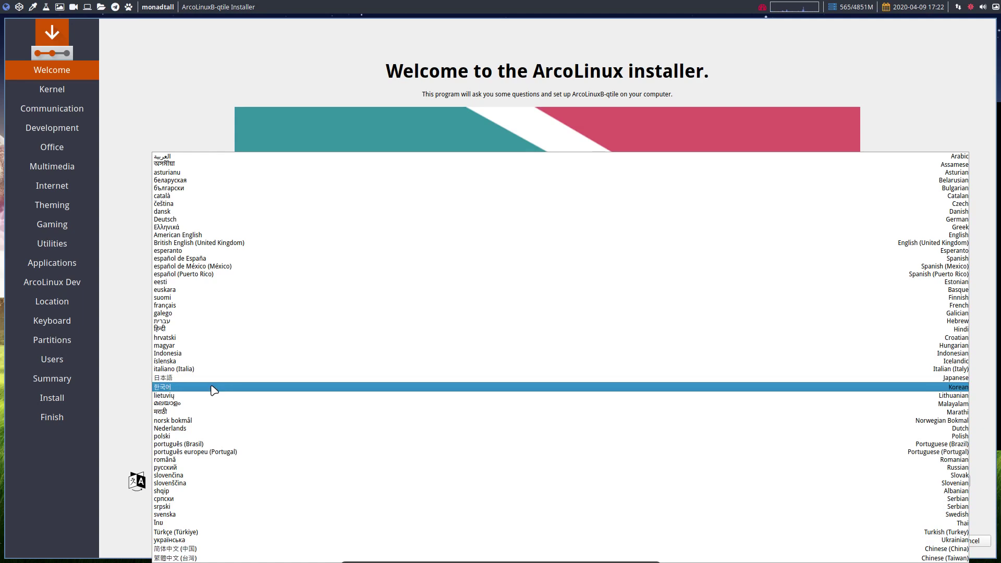
left_click(114, 395)
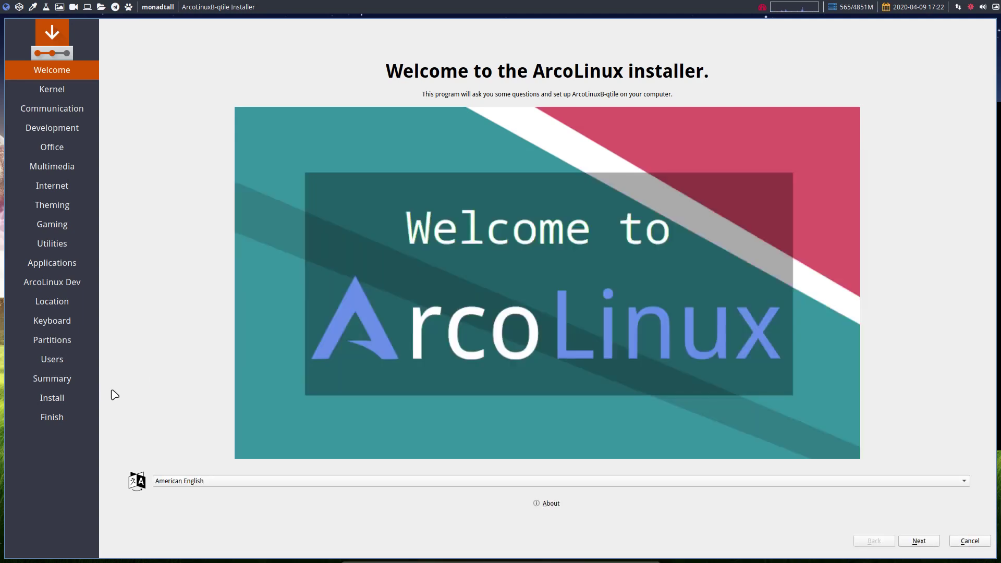
left_click(918, 541)
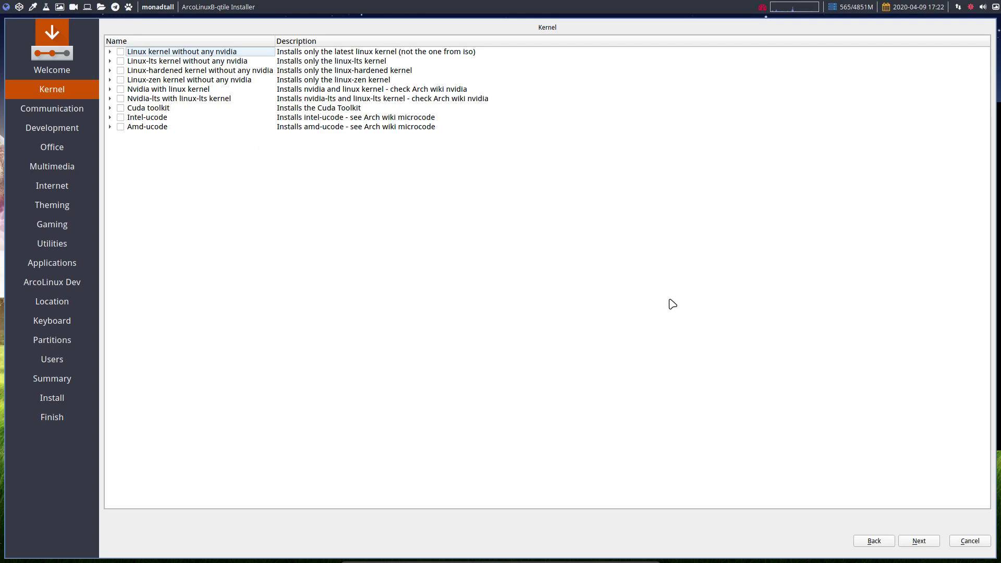
Skip the Kernel and optional software category pages without selecting any packages
left_click(931, 543)
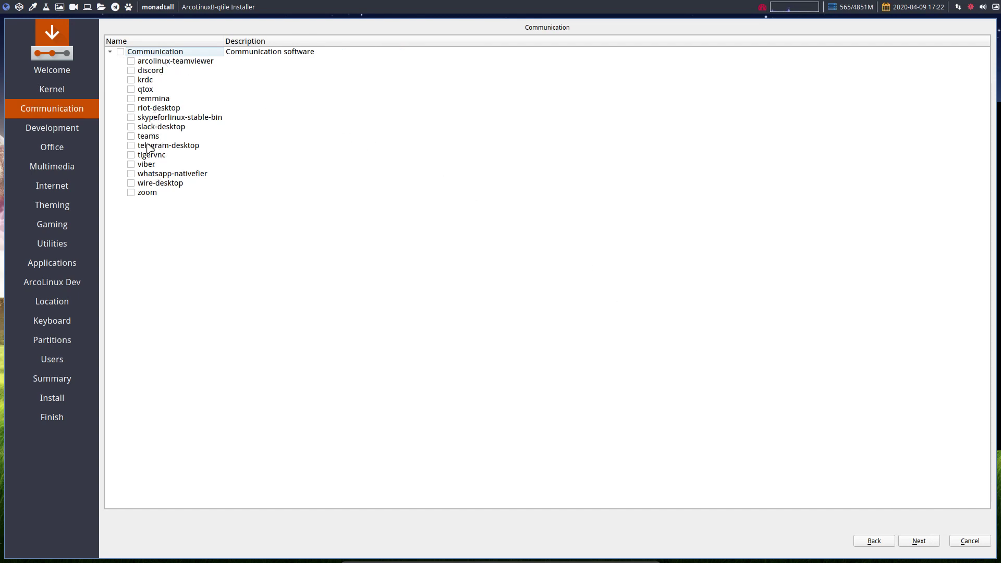
left_click(147, 136)
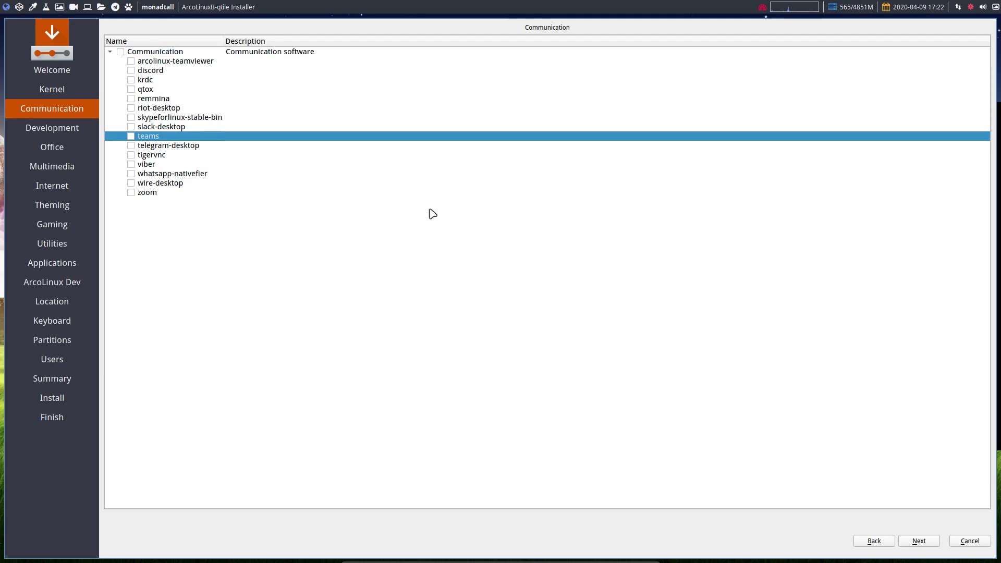
left_click(918, 540)
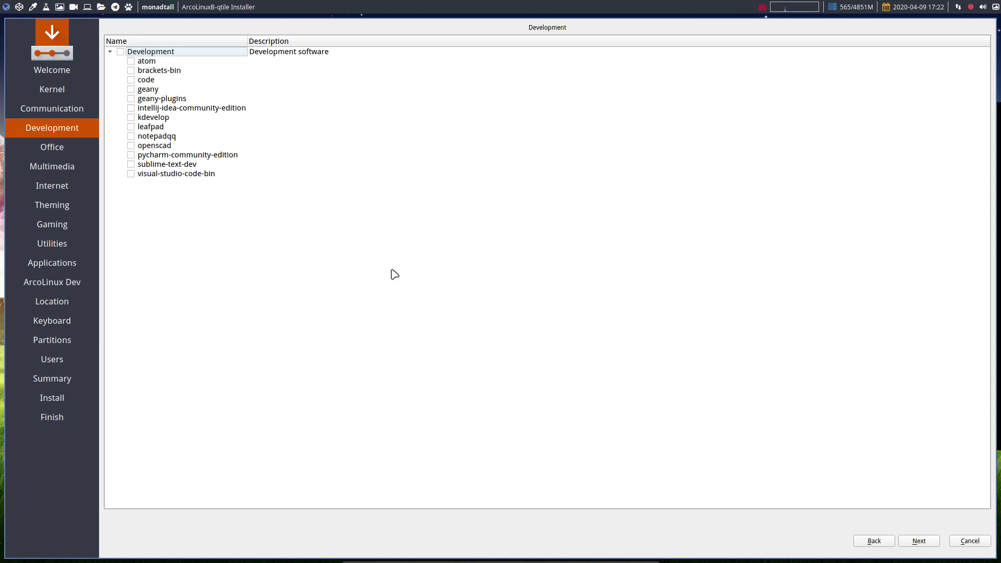
left_click(933, 543)
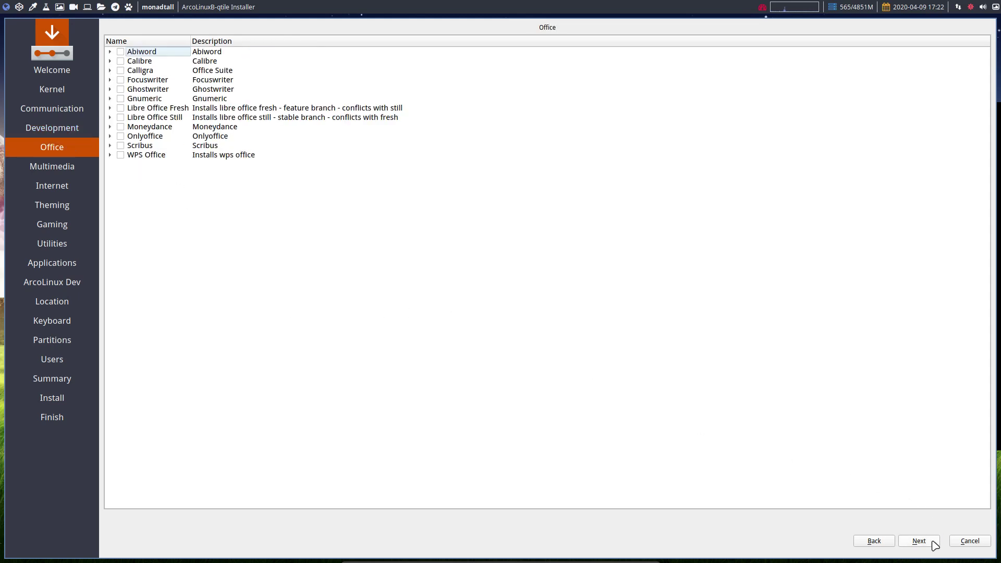
left_click(933, 544)
left_click(933, 544)
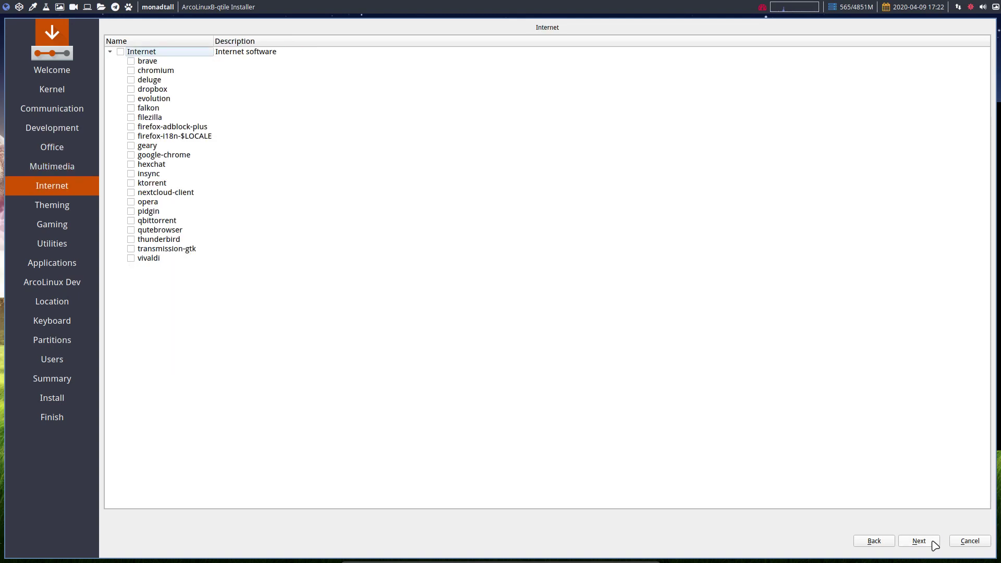
left_click(933, 545)
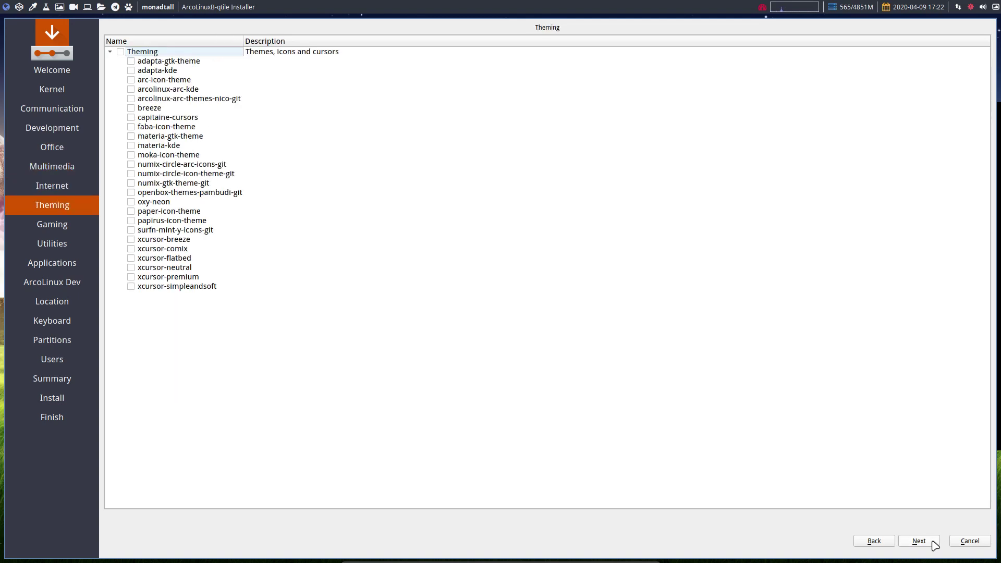
left_click(933, 544)
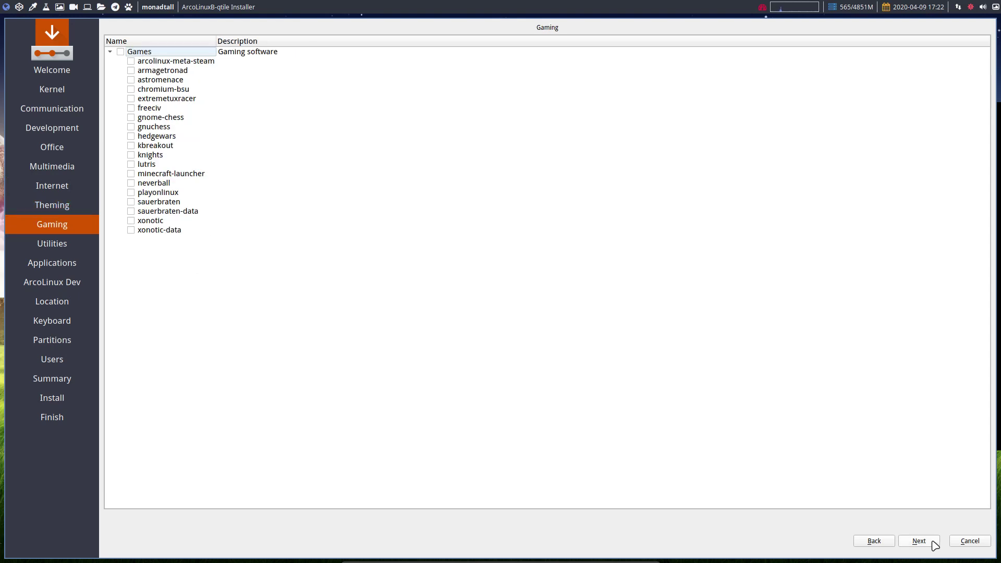
left_click(932, 545)
left_click(933, 544)
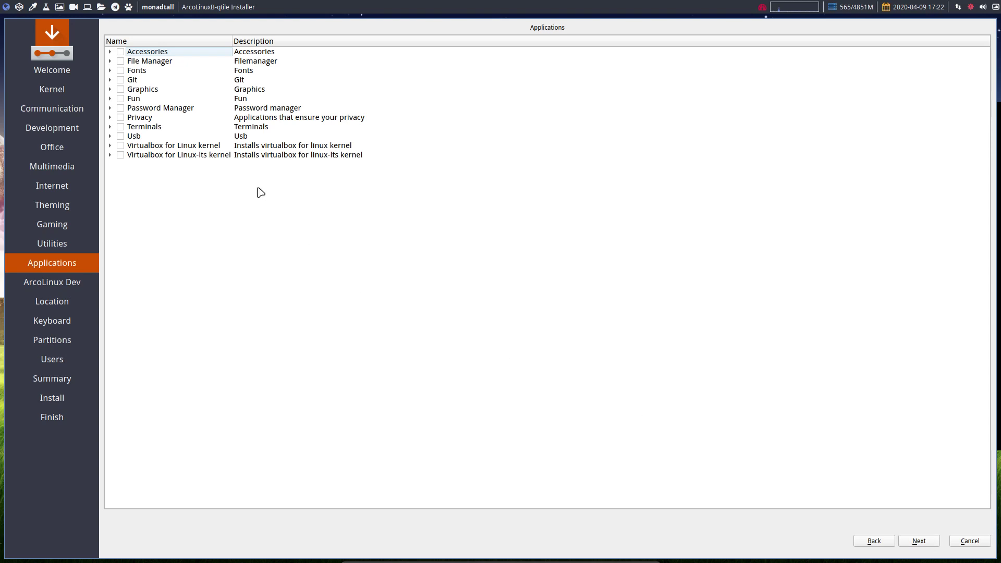
Expand Terminals under Applications and tick the entire ArcoLinux Dev package group
left_click(110, 127)
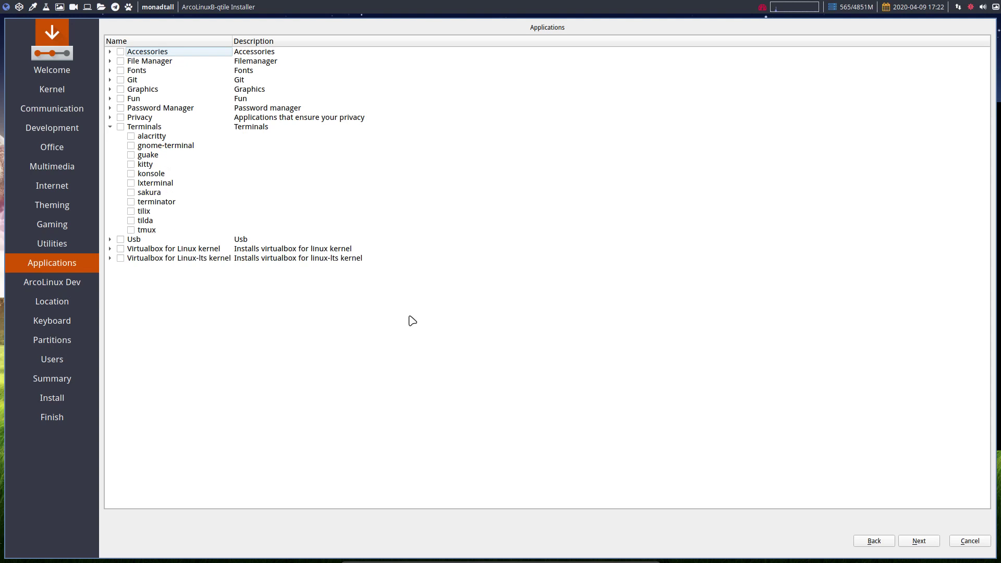
left_click(933, 545)
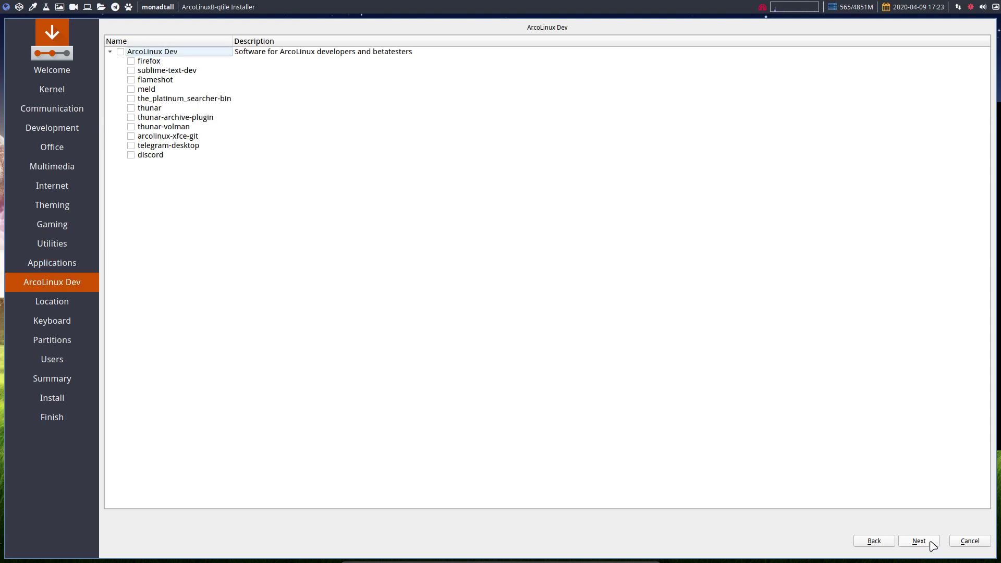
left_click(120, 51)
Keep the time zone at Region Europe, Zone Brussels
left_click(927, 542)
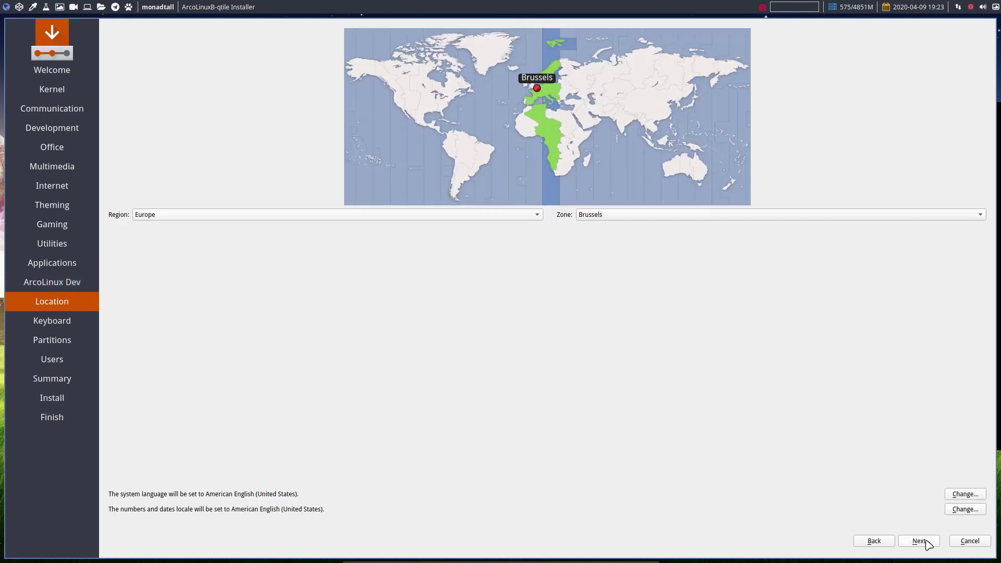
left_click(919, 540)
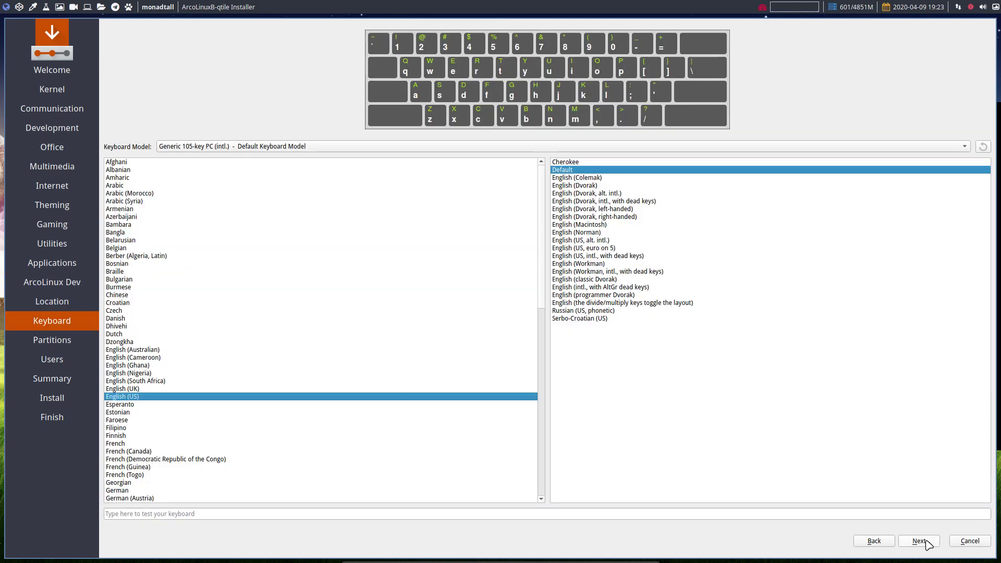
left_click(890, 542)
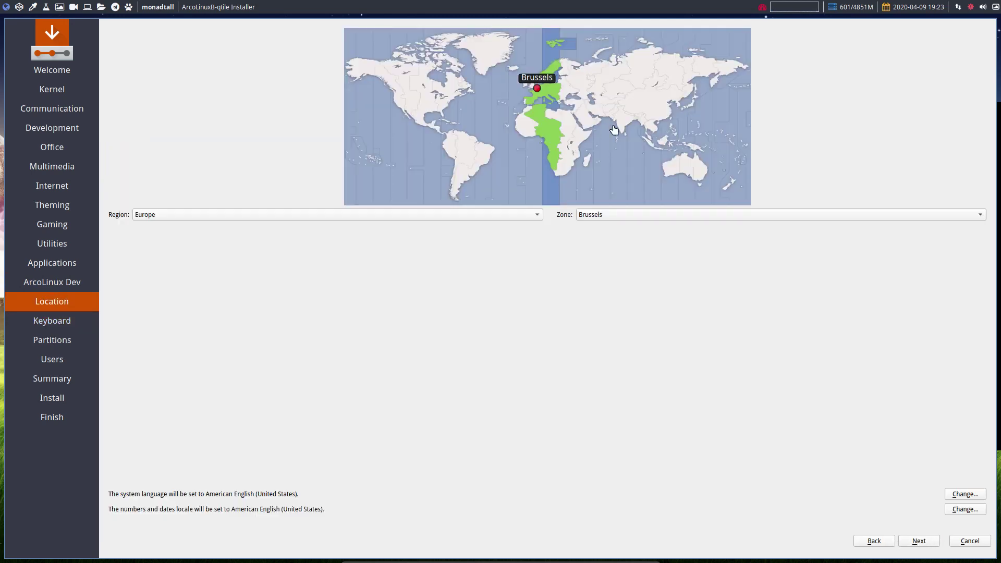
left_click(694, 215)
left_click(399, 277)
Choose the Belgian keyboard layout and continue to Partitions
left_click(920, 542)
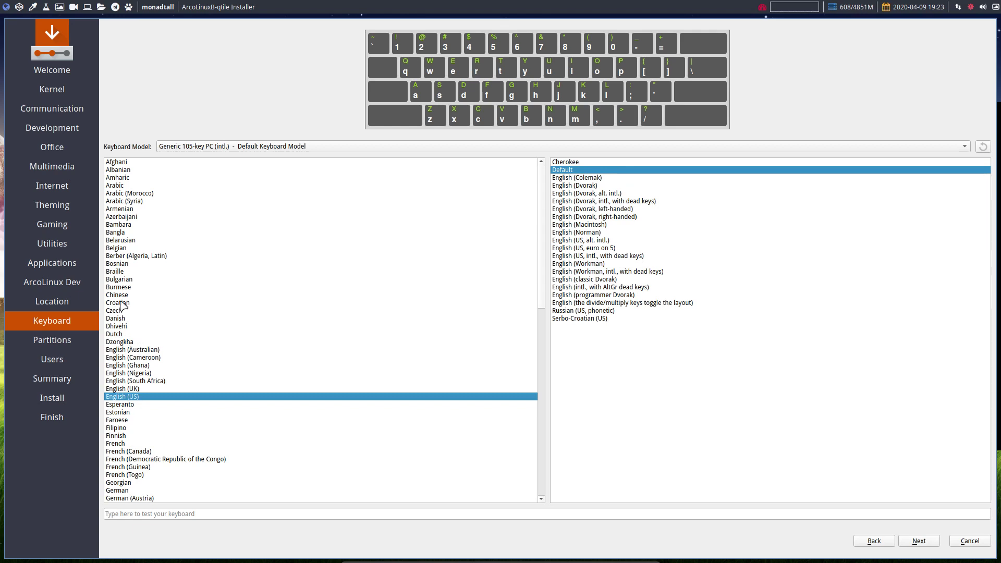
left_click(121, 248)
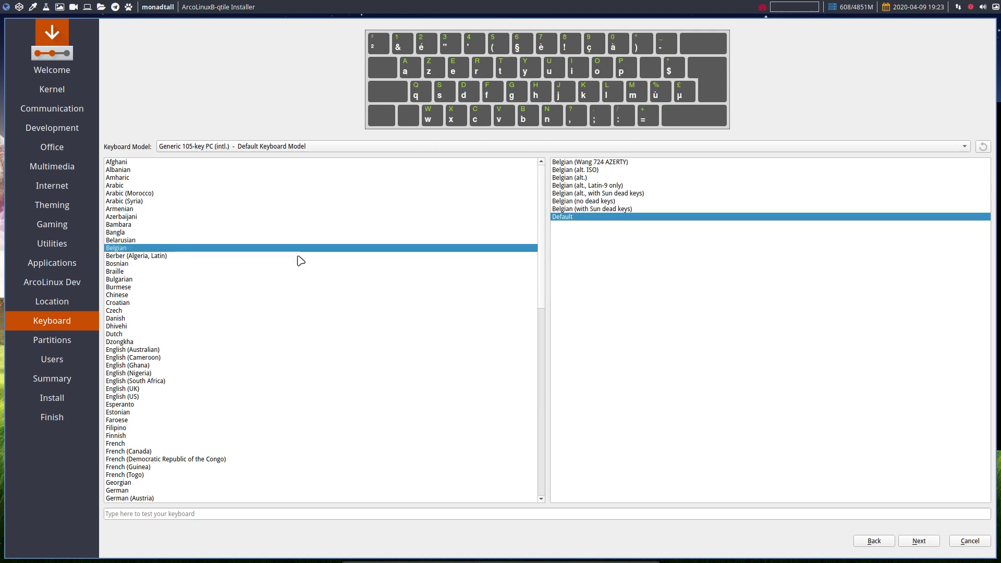
left_click(921, 541)
Choose Erase disk for the 20 GiB VBOX HARDDISK, leaving swap at No Swap
left_click(931, 546)
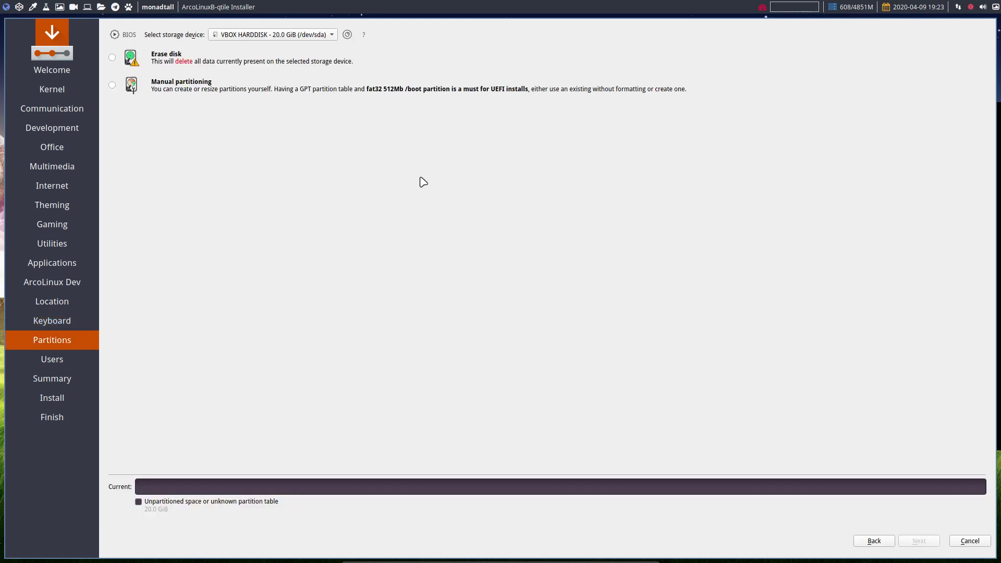
left_click(186, 62)
left_click(194, 85)
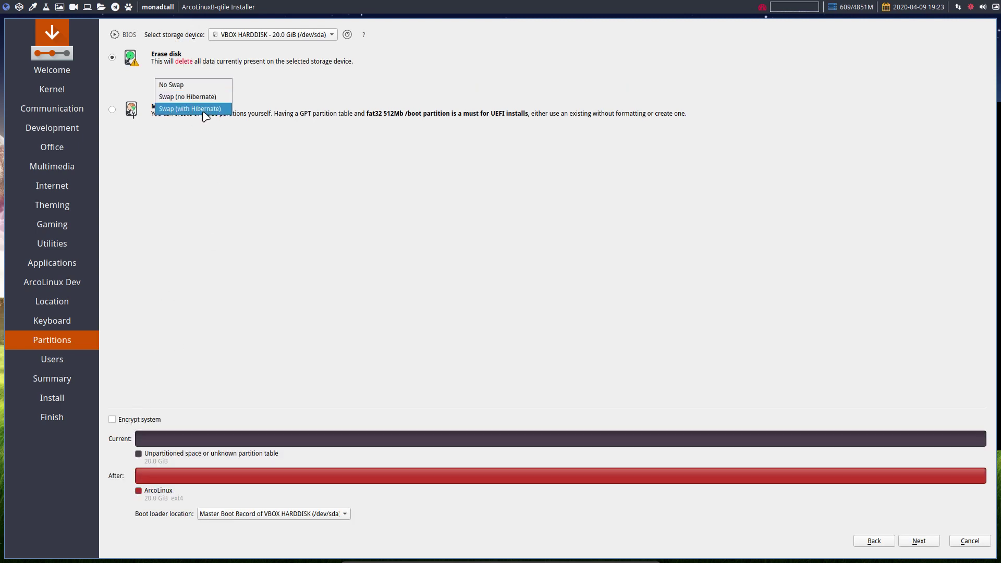
left_click(280, 171)
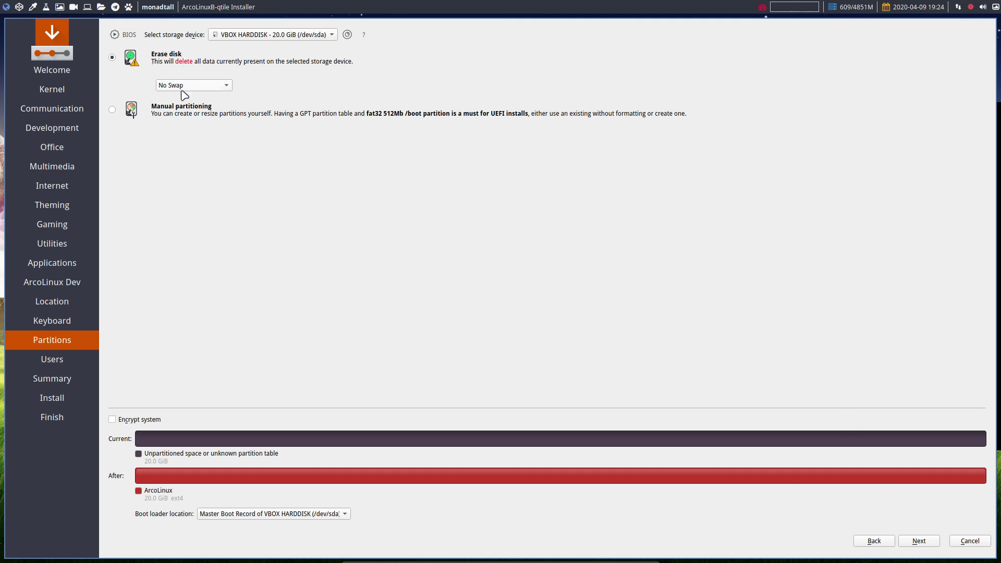
Enter the user's name, computer name and account password on the Users page
left_click(919, 541)
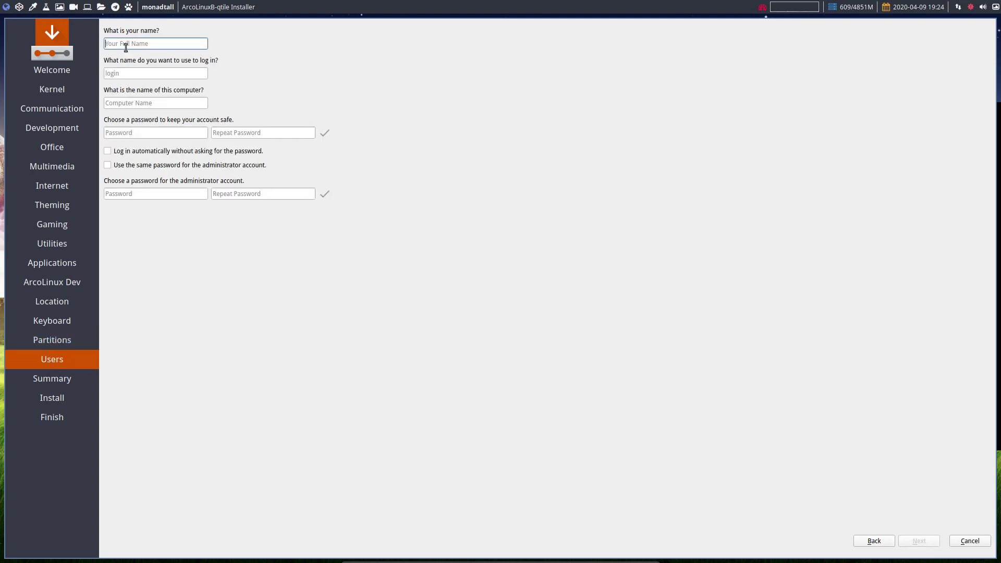
type("erik")
key("Tab")
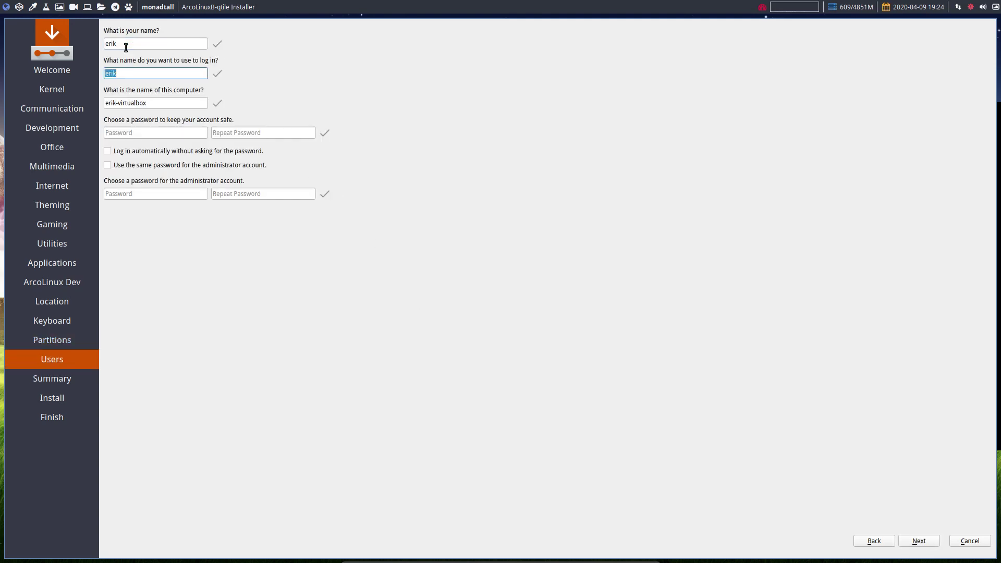
key("Tab")
key("Tab")
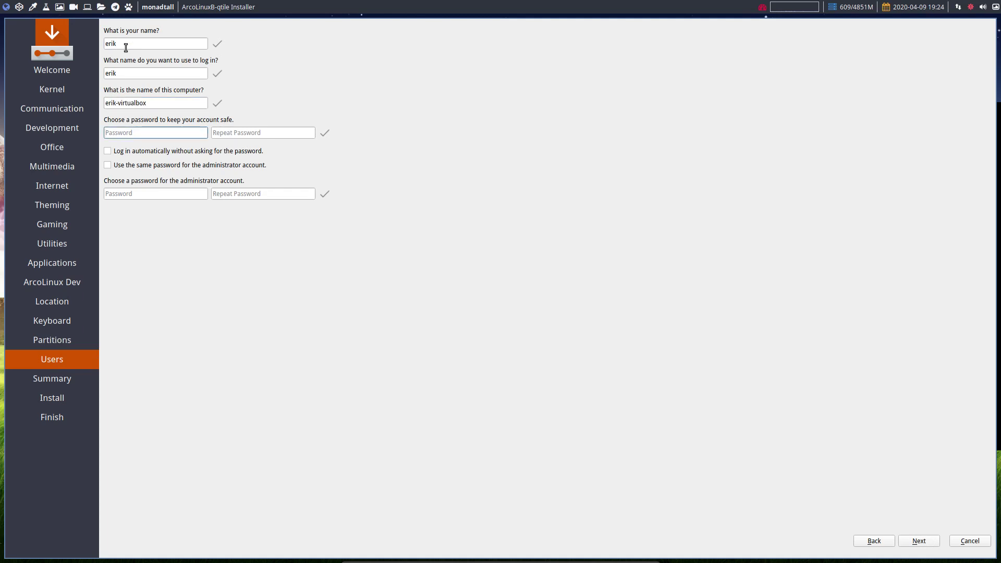
type("test")
key("Tab")
type("test")
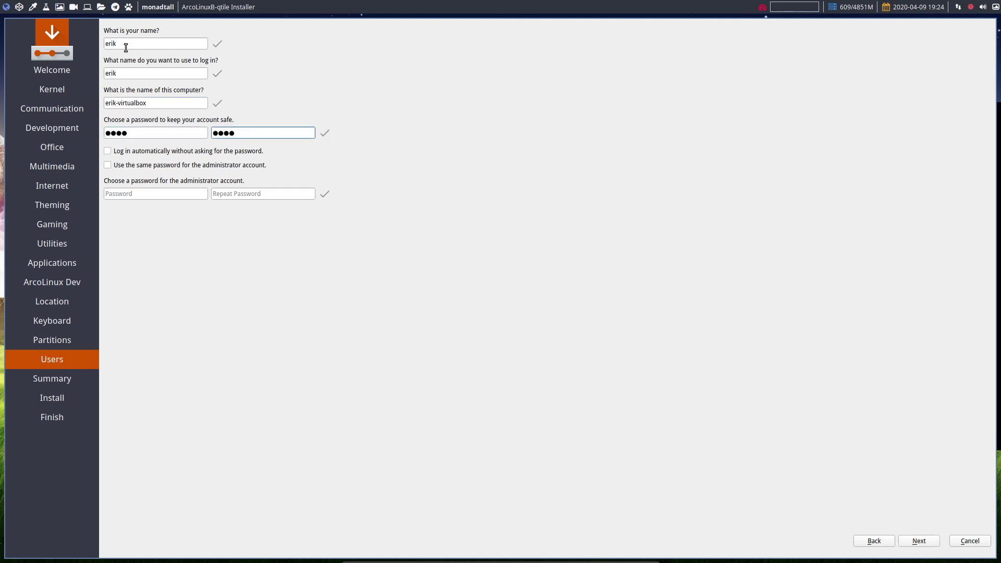
Enable automatic login and the same password for administrator, then start installing
left_click(141, 152)
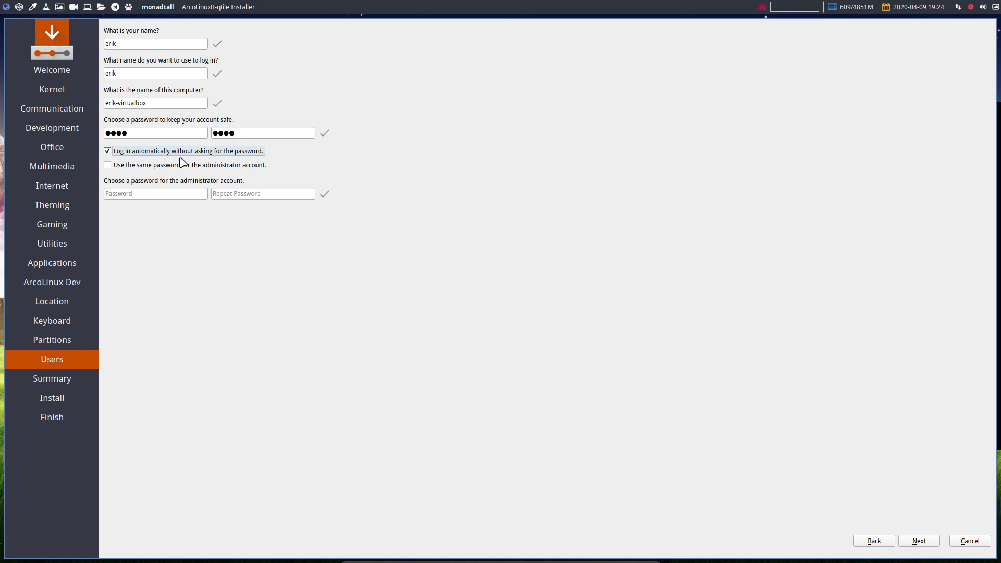
left_click(160, 166)
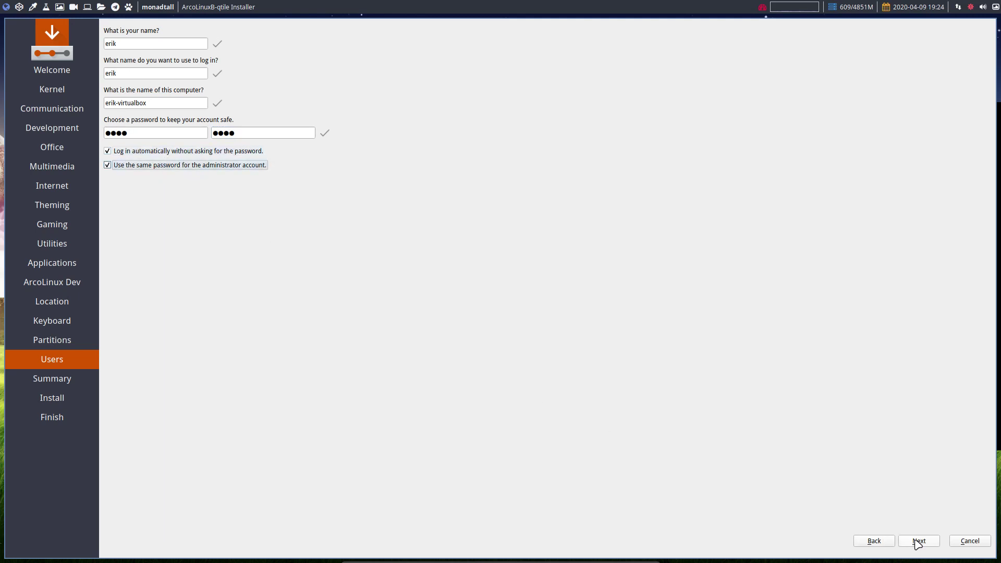
left_click(919, 541)
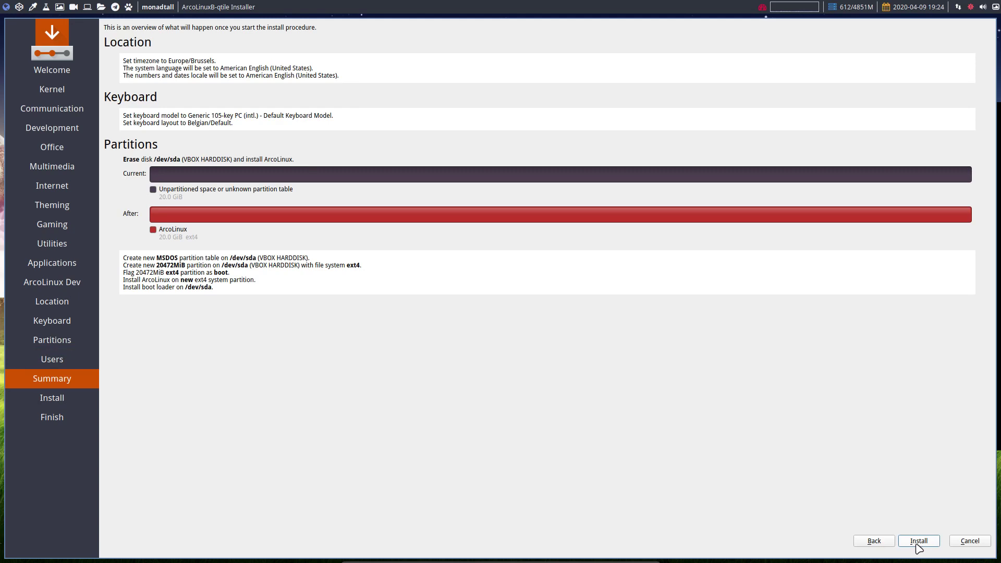
left_click(918, 542)
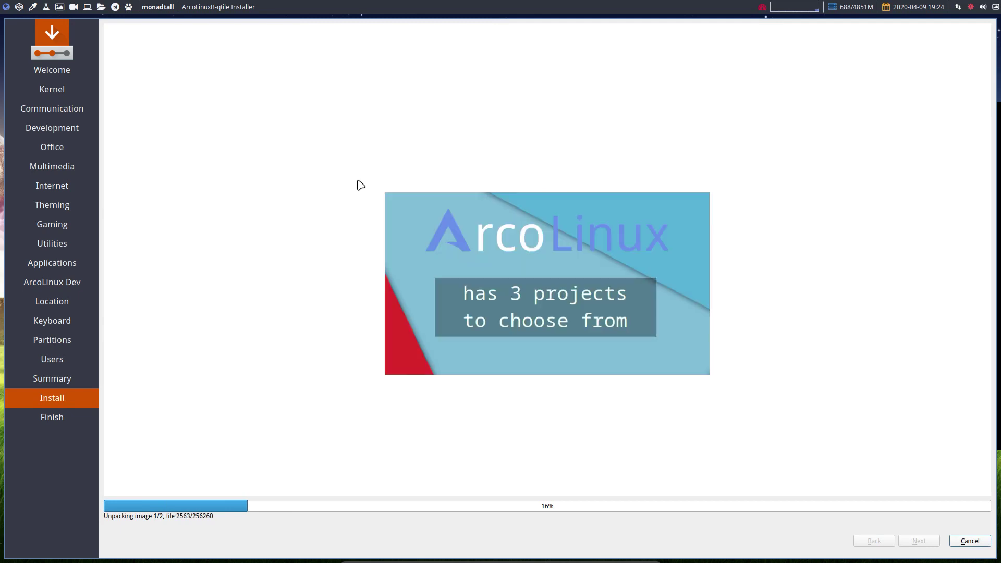
Move to the empty second workspace and open the Application Finder with Alt+F3
left_click(15, 8)
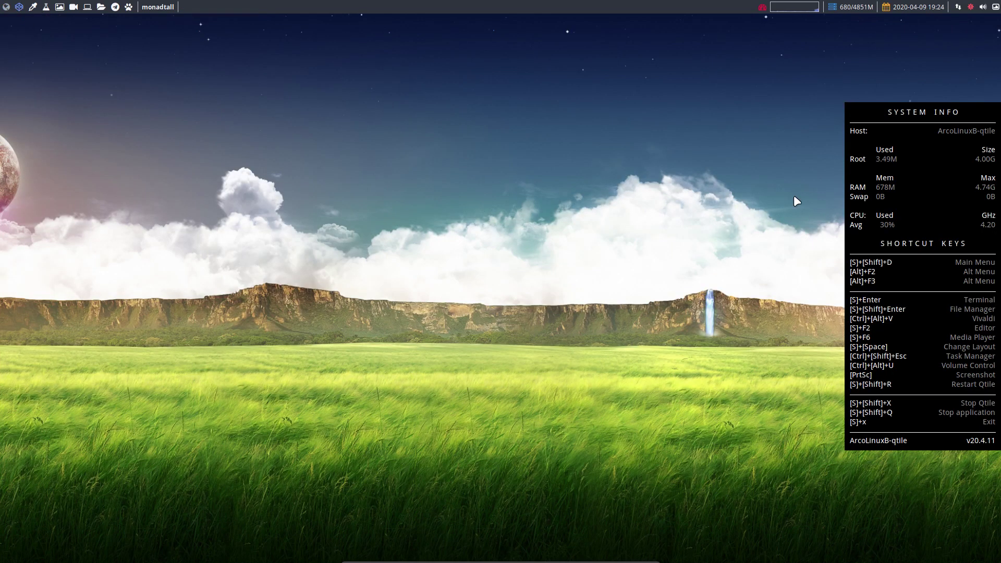
left_click(19, 9)
left_click(20, 10)
key("alt+F3")
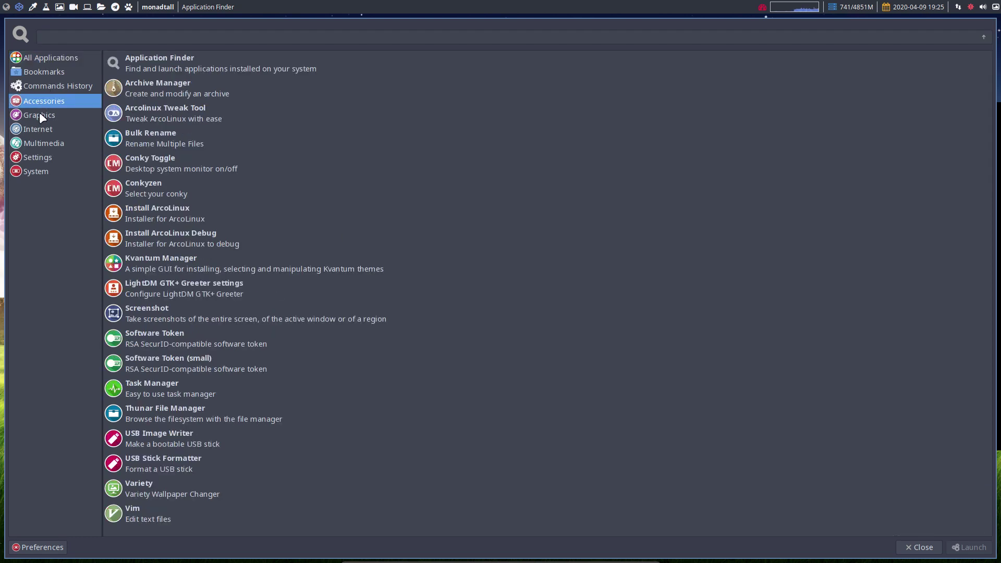
Browse the Application Finder categories, then close it without launching anything
mouse_move(44, 129)
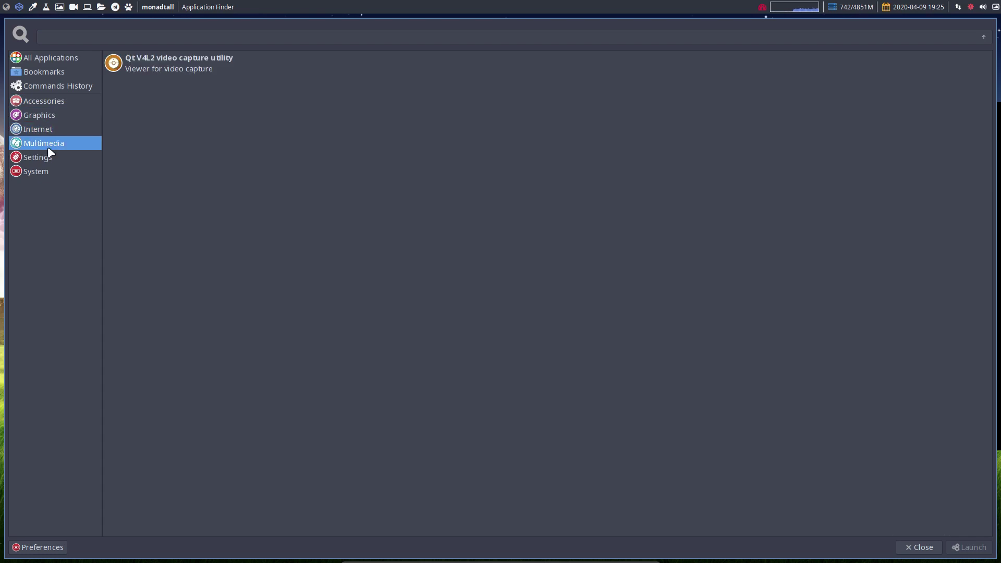
mouse_move(49, 158)
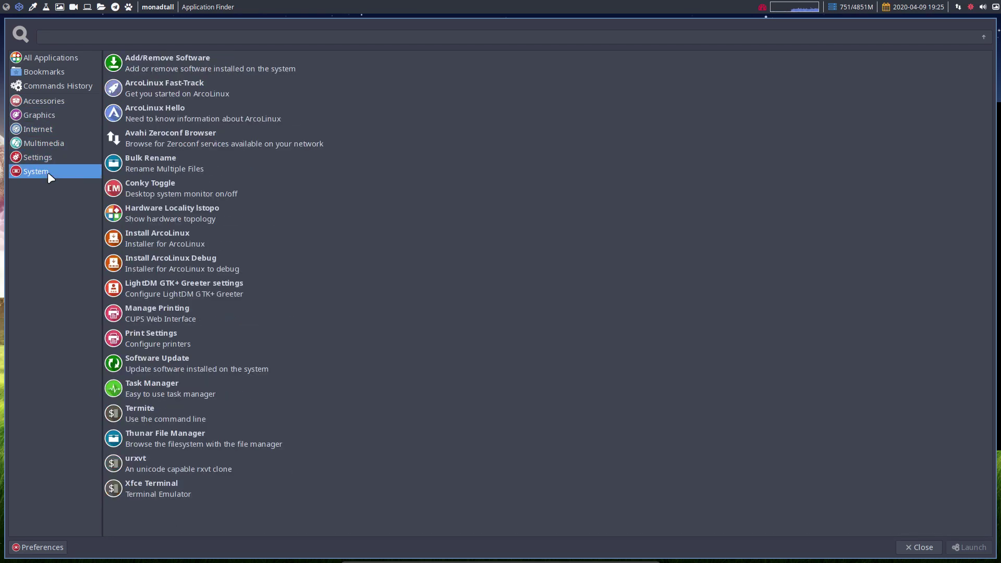
mouse_move(350, 212)
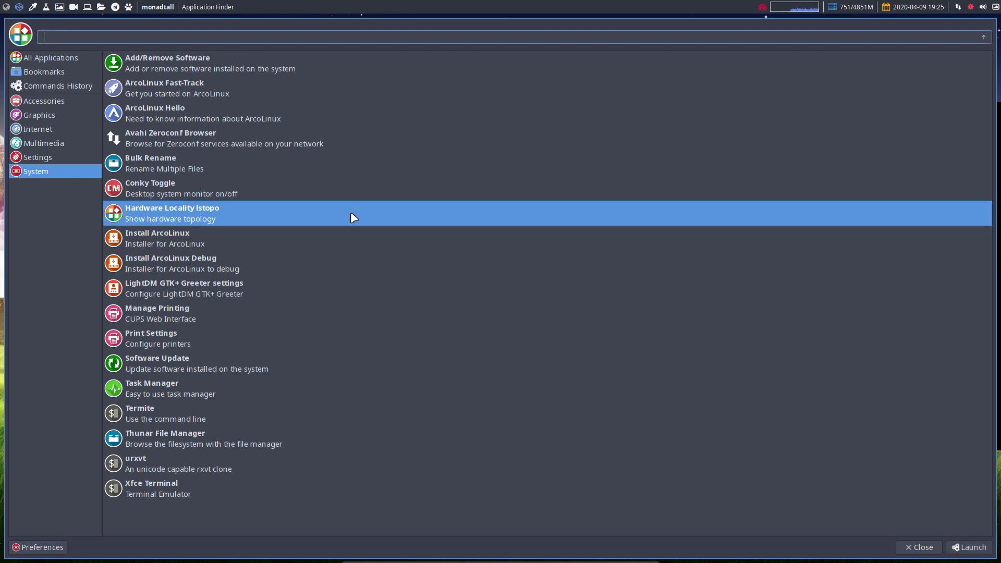
mouse_move(395, 339)
key("Escape")
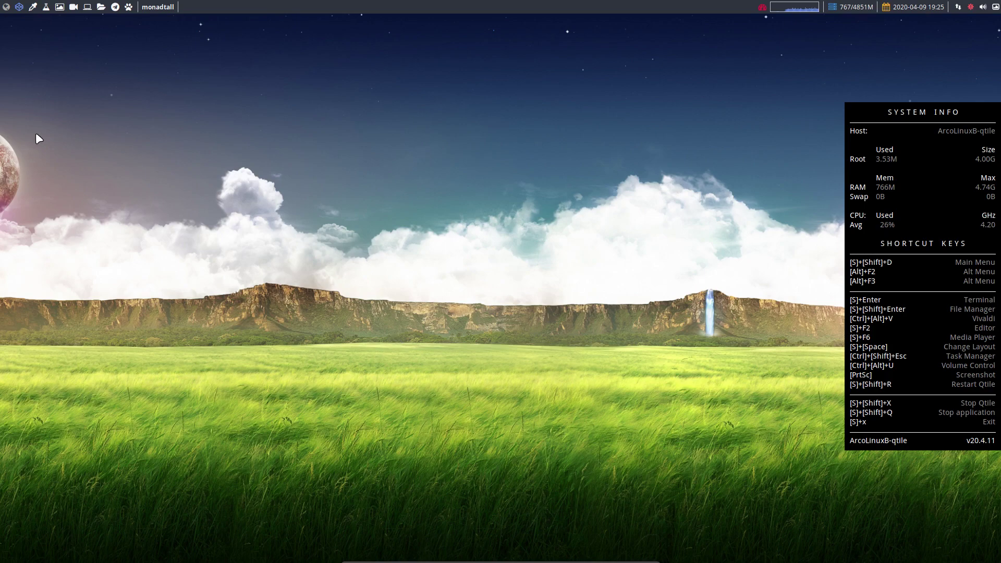
Return to the installer and finish the ArcoLinux install with Restart now checked
left_click(7, 9)
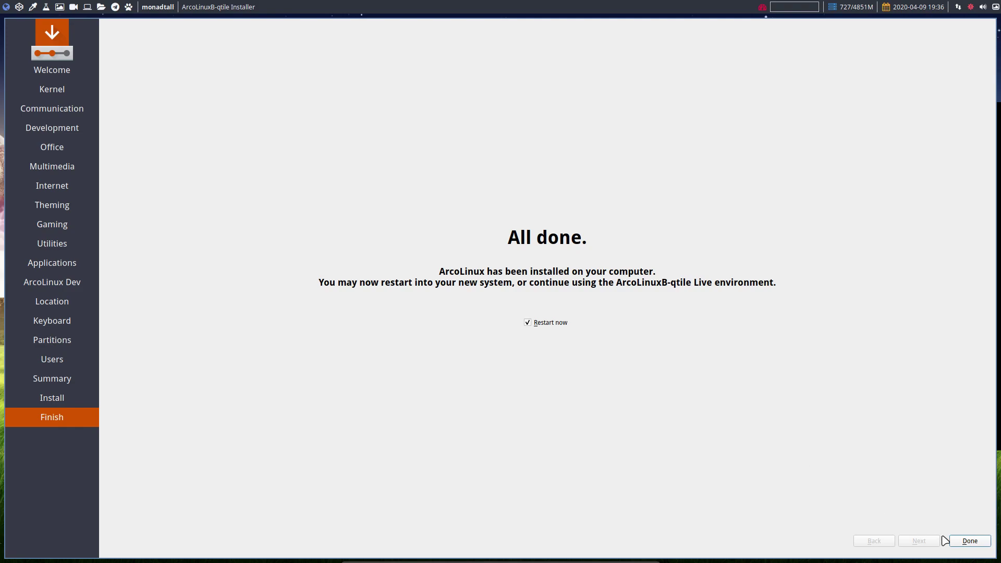
left_click(964, 541)
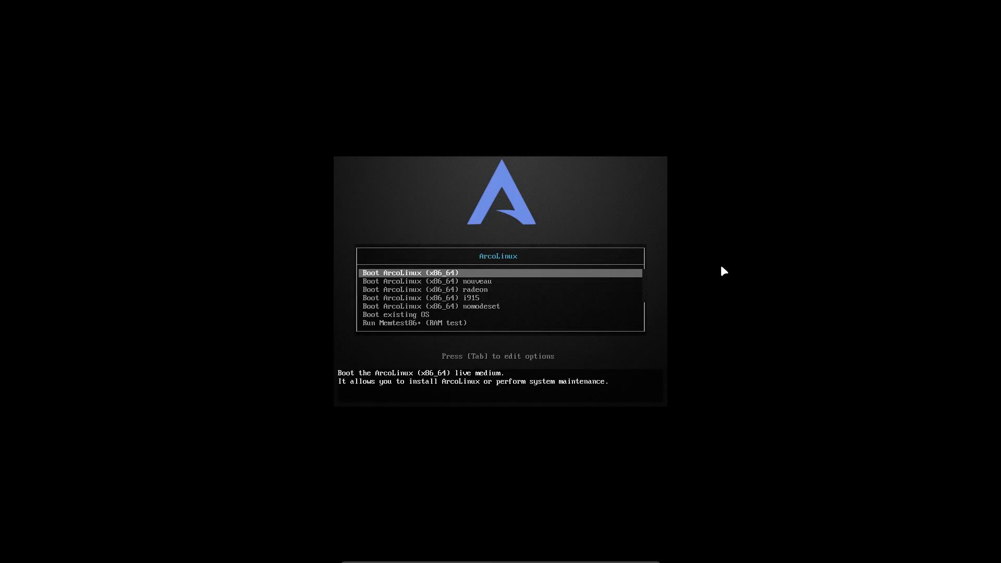
Choose Boot existing OS in the boot menu to start the installed system
key("Down")
key("Down")
key("Down")
key("Down")
key("Down")
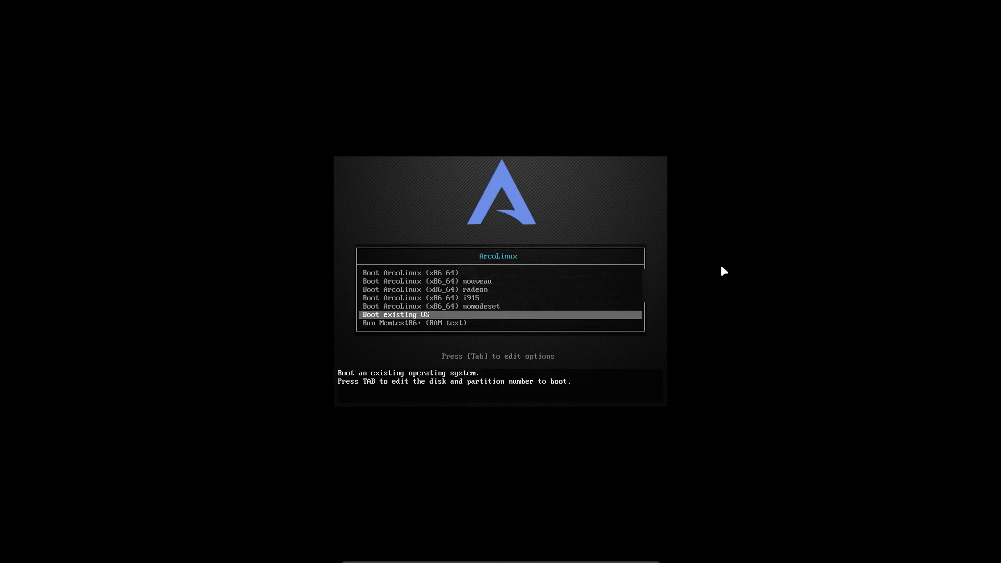
key("Return")
key("Return")
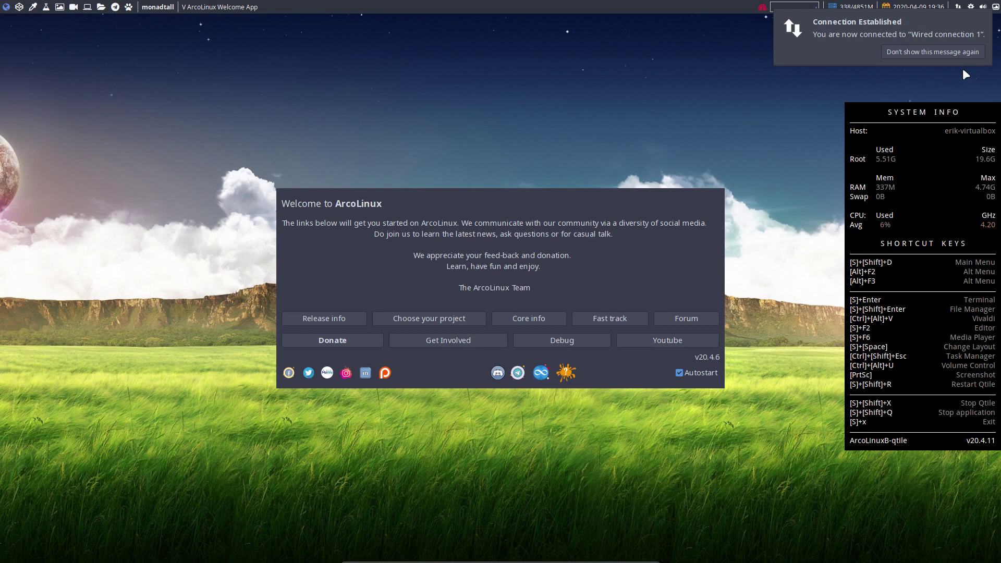
Permanently dismiss the connection notice, close the Welcome App, and launch Firefox with Super+W
left_click(956, 50)
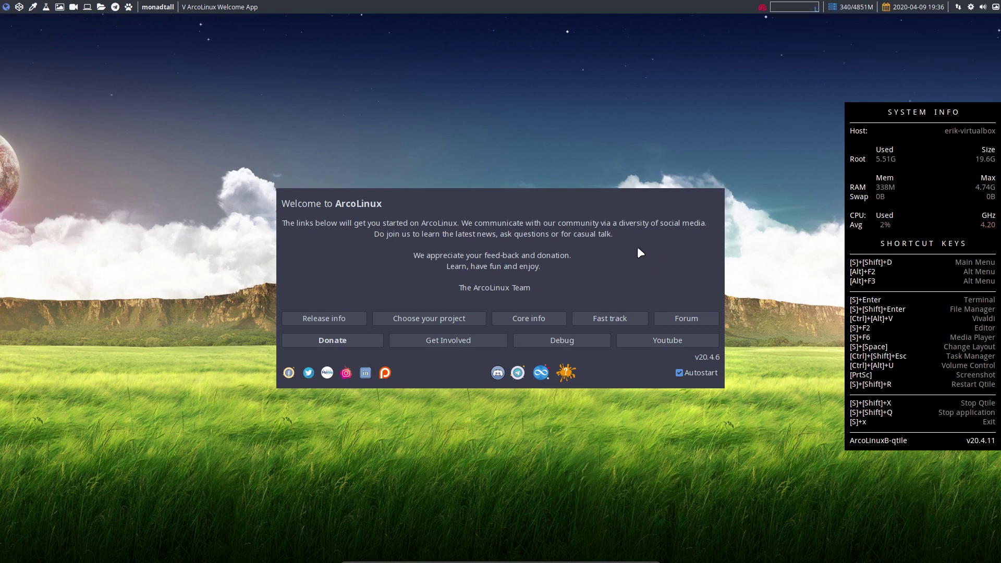
key("super+shift+q")
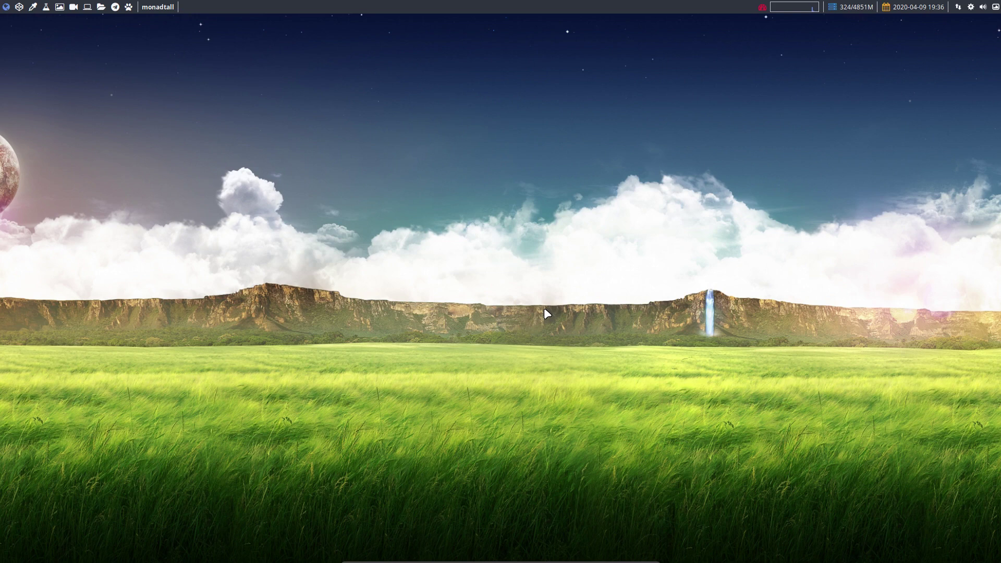
key("super+w")
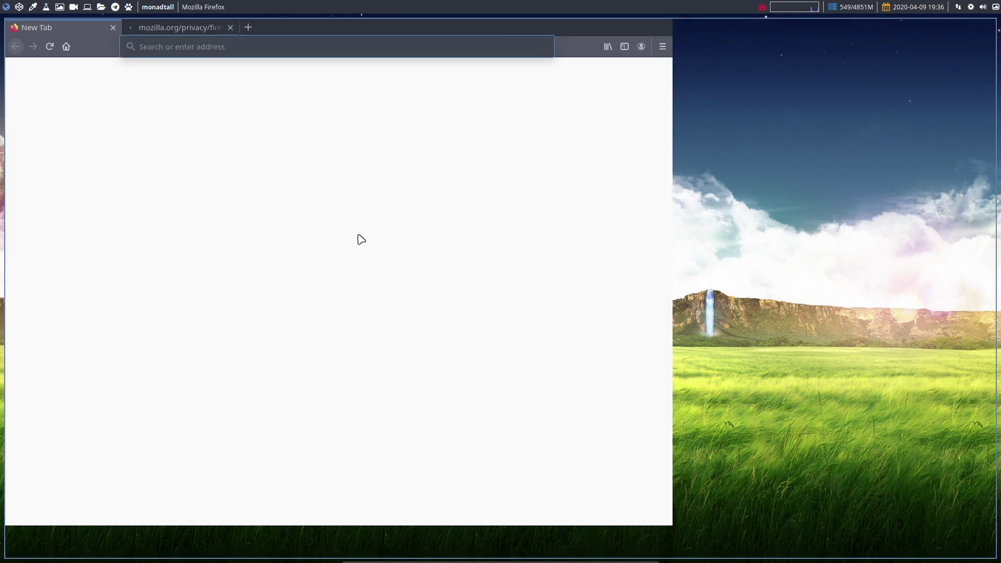
Load arcolinuxd.com and open PHASE 2 > QTILE > Qtile Articles, scrolling through the list
type("a")
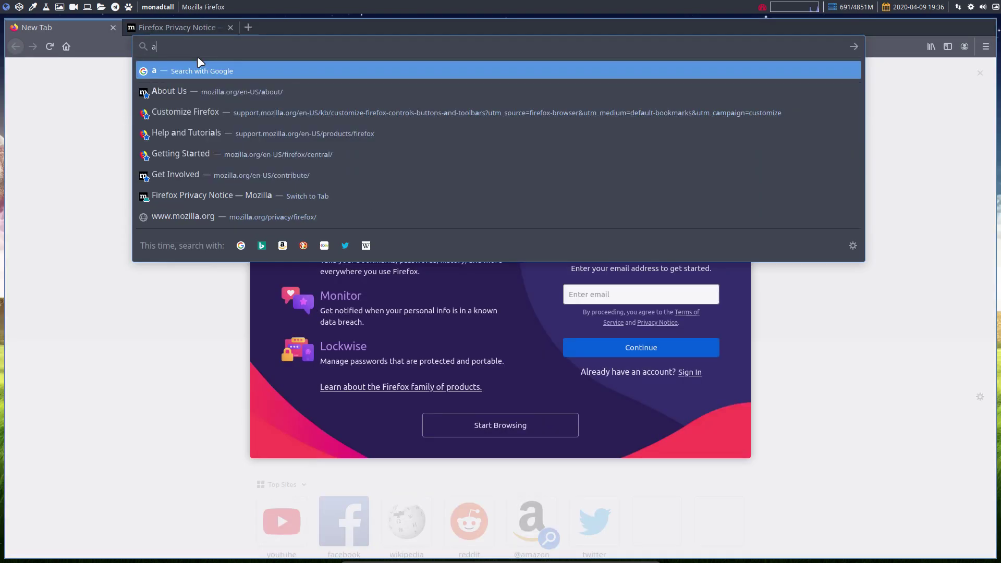
type("rcolinuxd.com")
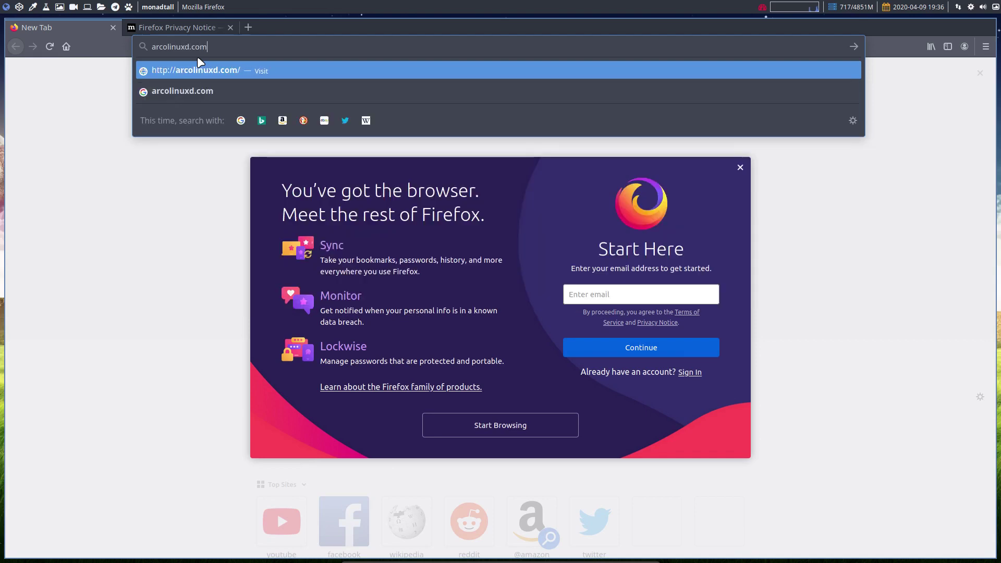
key("Return")
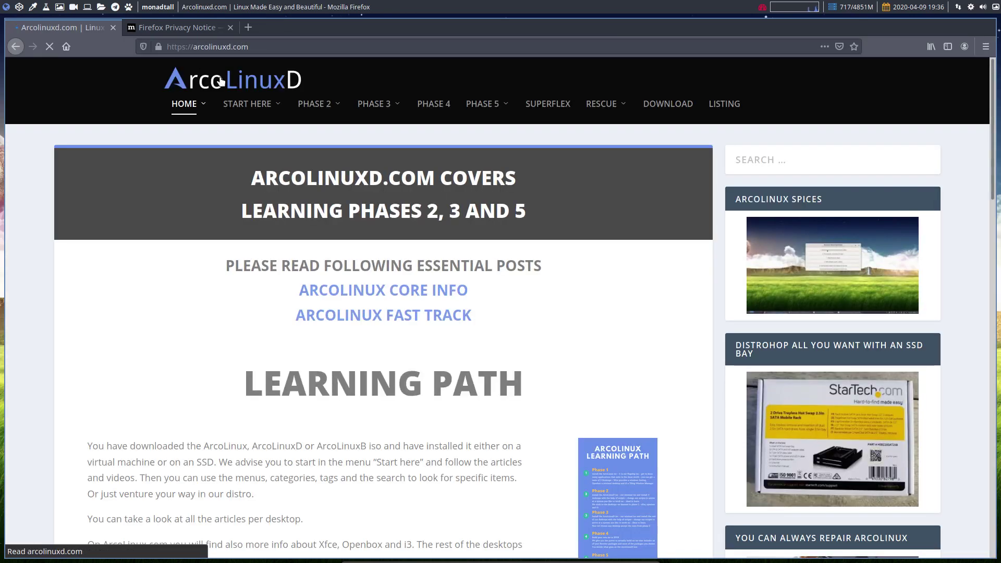
mouse_move(324, 114)
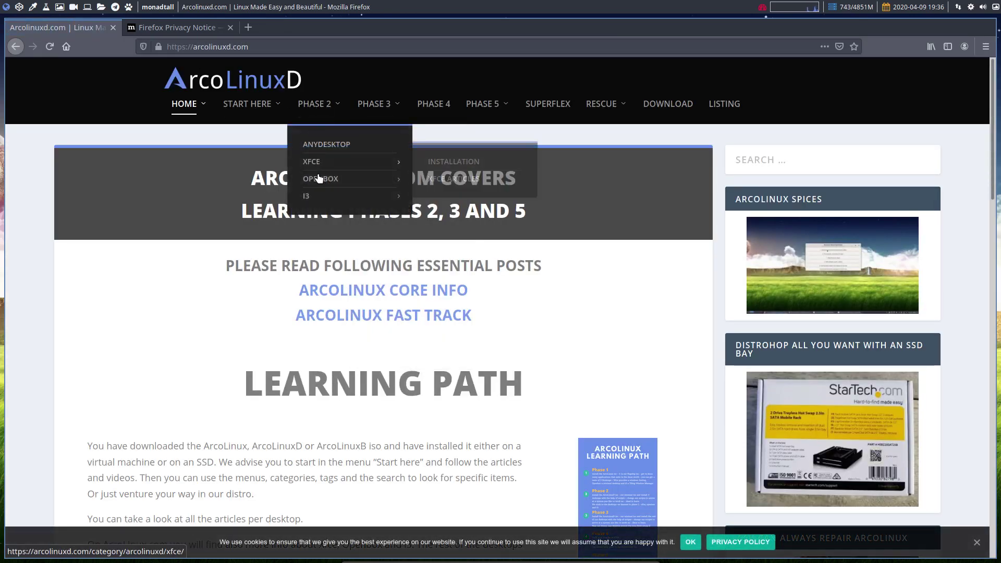
mouse_move(392, 338)
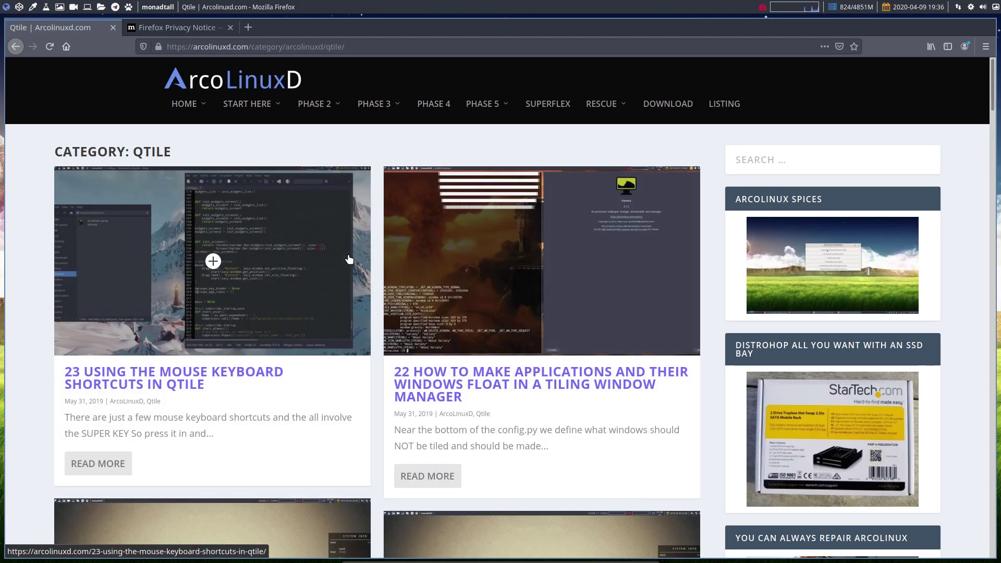
scroll(301, 394, "down", 4)
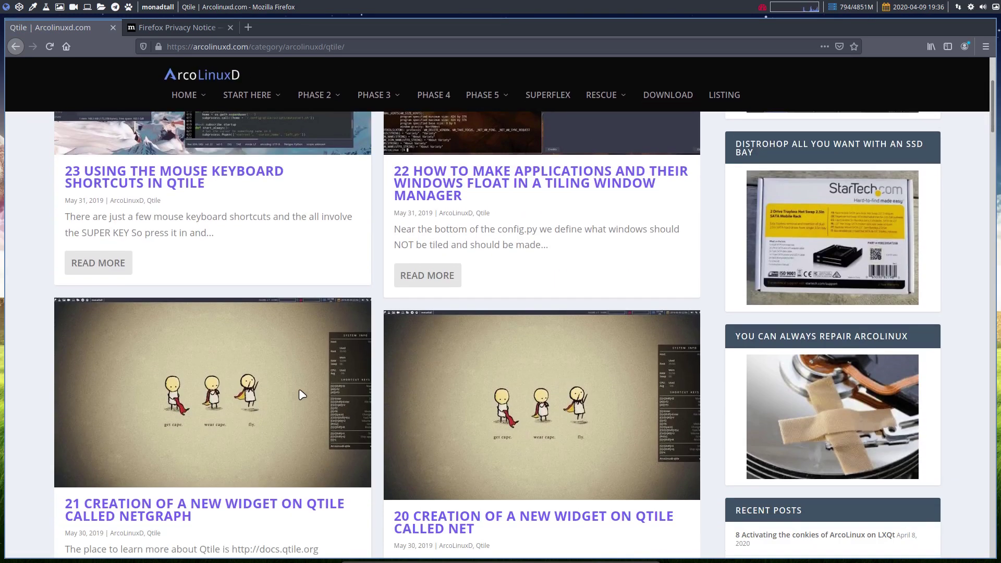